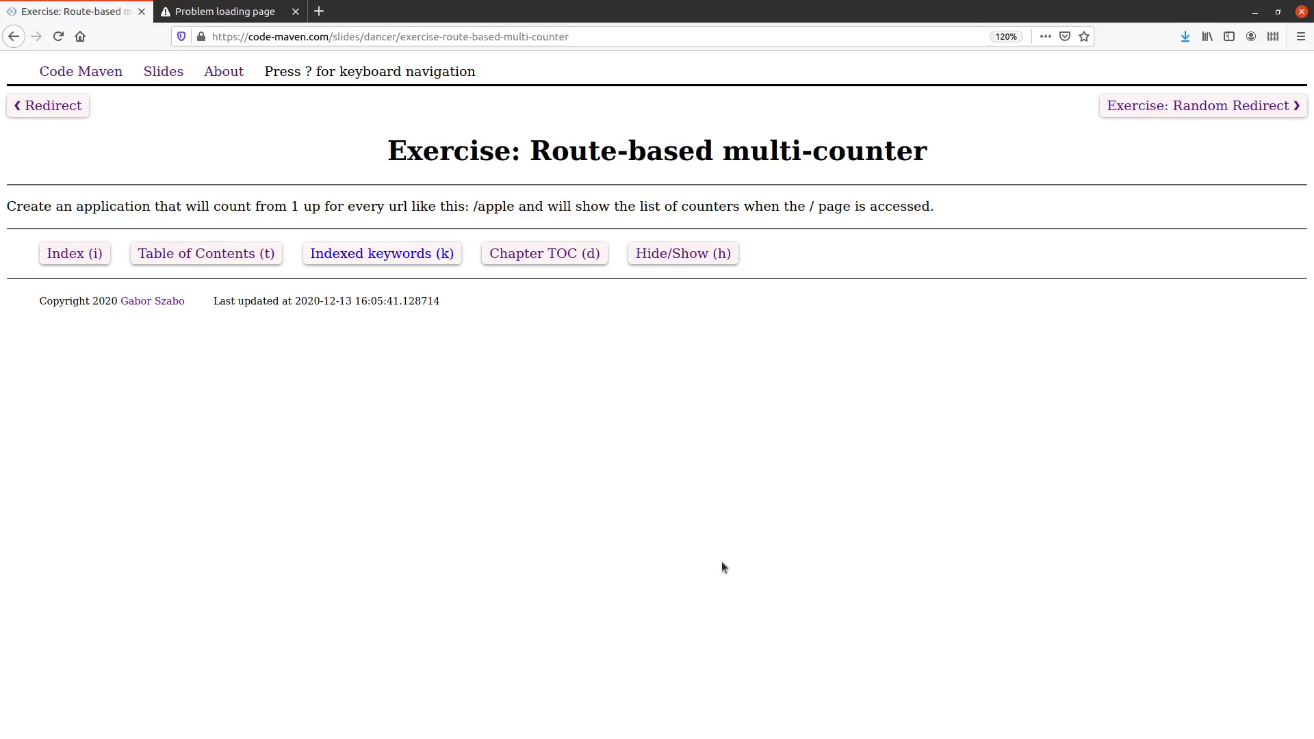
- Launch plackup in the route-based-multi-counter folder to serve the counter app on port 5000
key("alt+Tab")
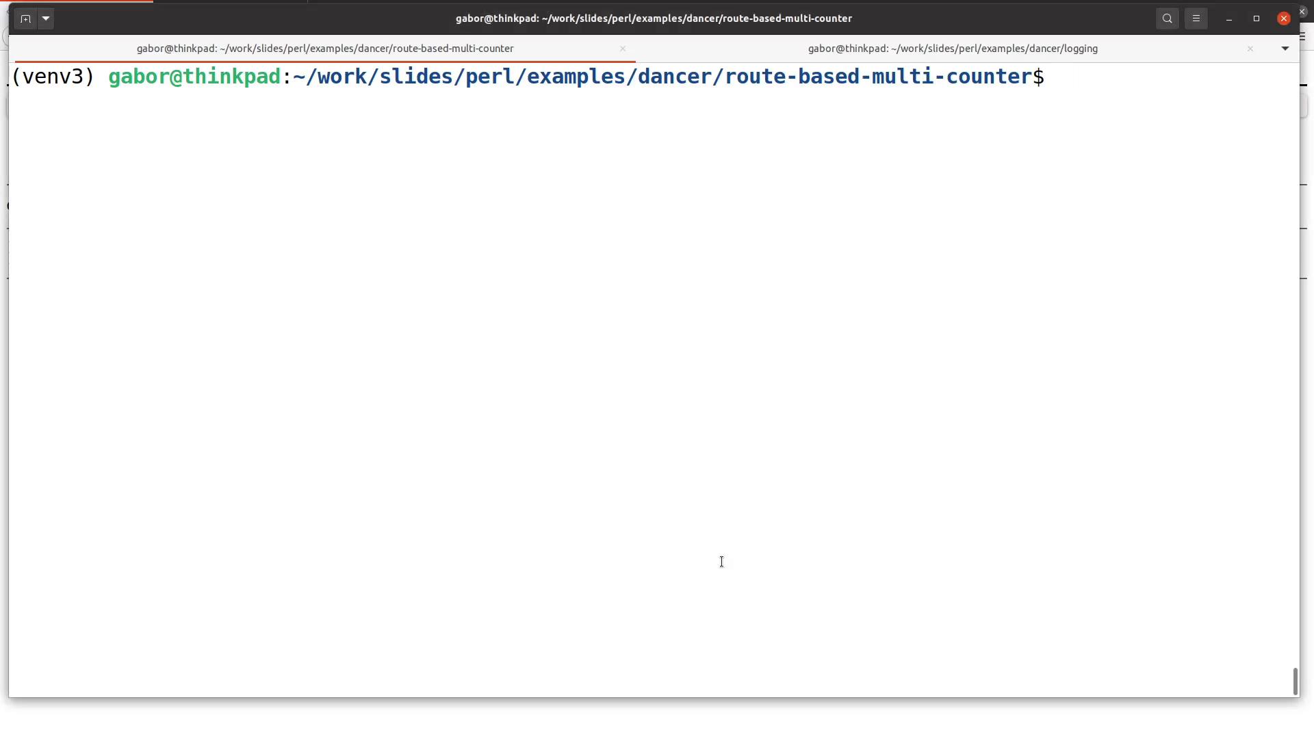
type("plack")
type("up")
key("Return")
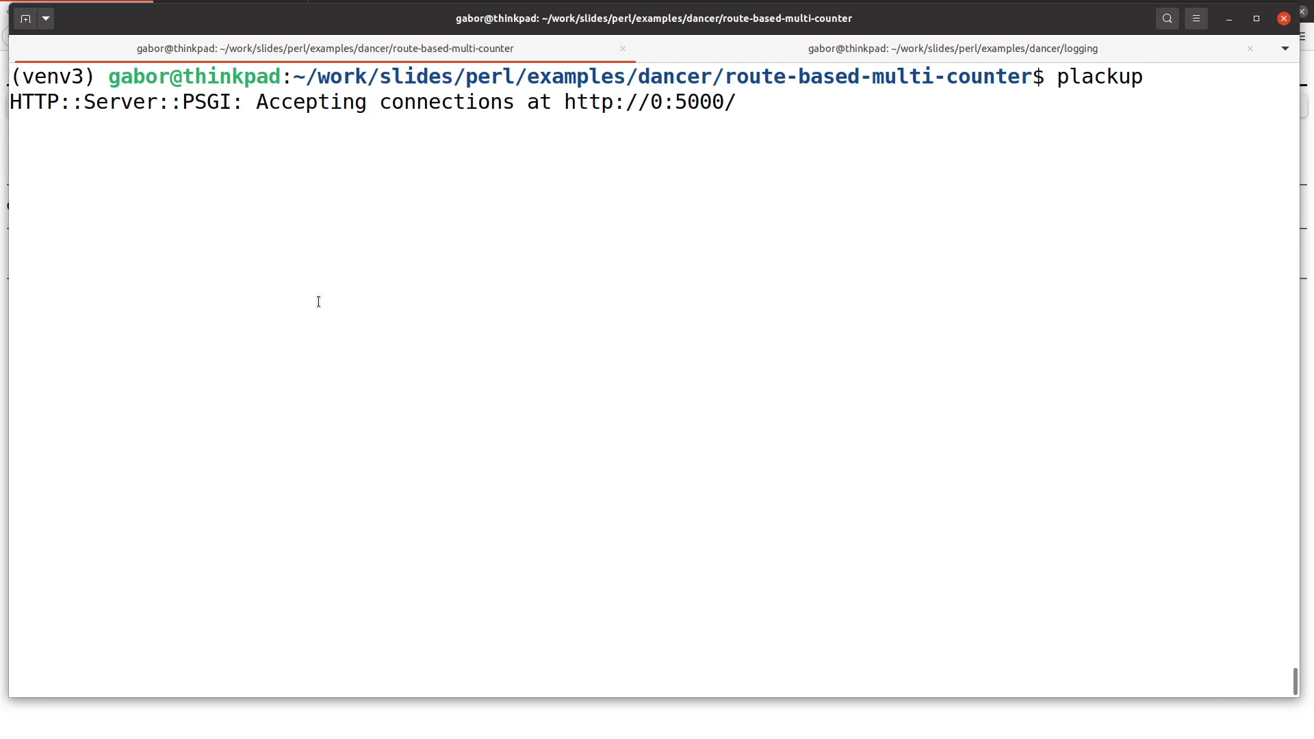
- Reload localhost:5000 in the failed tab to show the counter app's Counters page
key("alt+Tab")
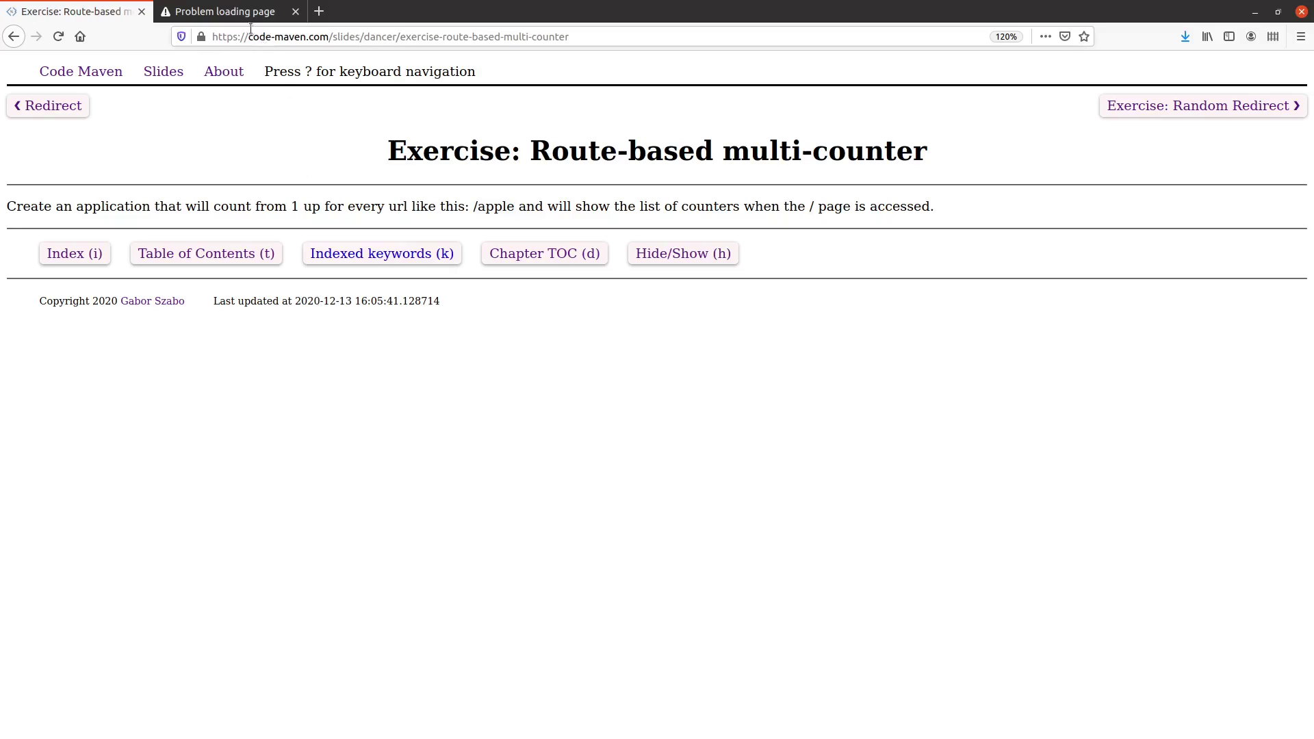
left_click(225, 11)
left_click(306, 36)
key("Return")
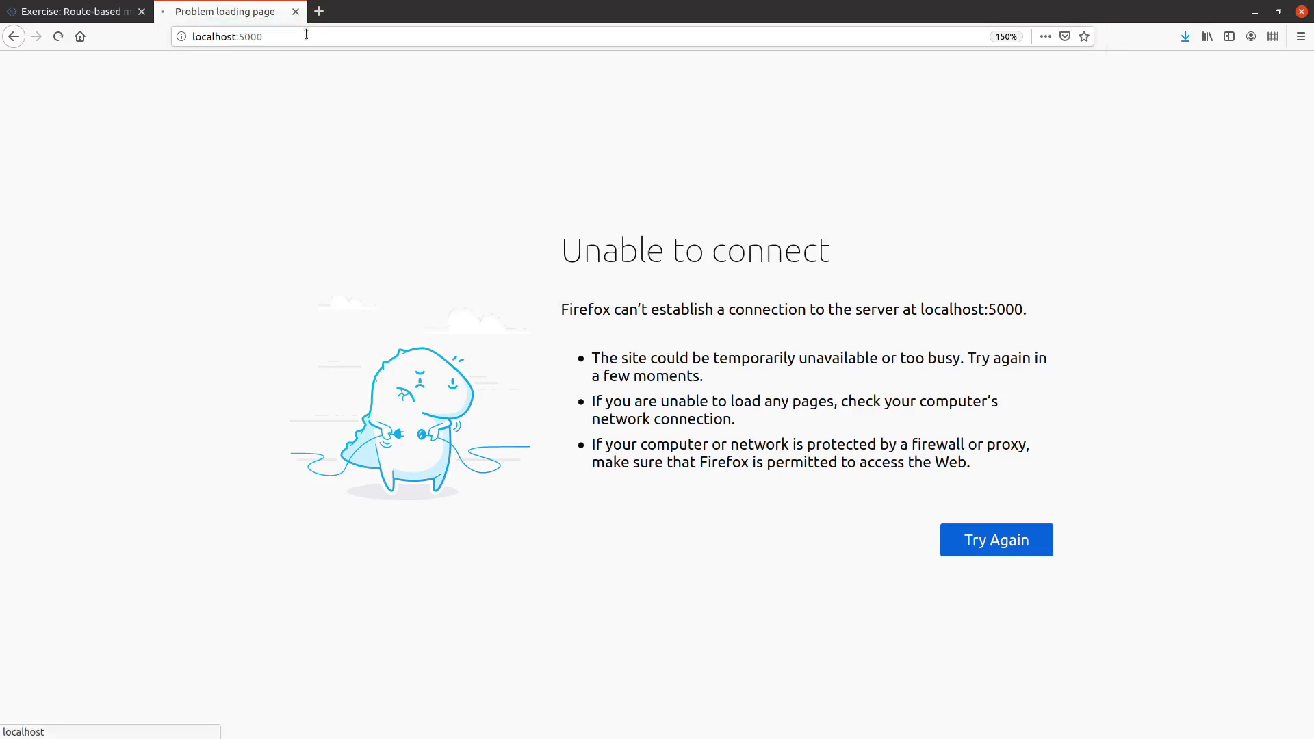
- Extend the address to the /apple route, then reuse it in a new tab for banana
left_click(314, 35)
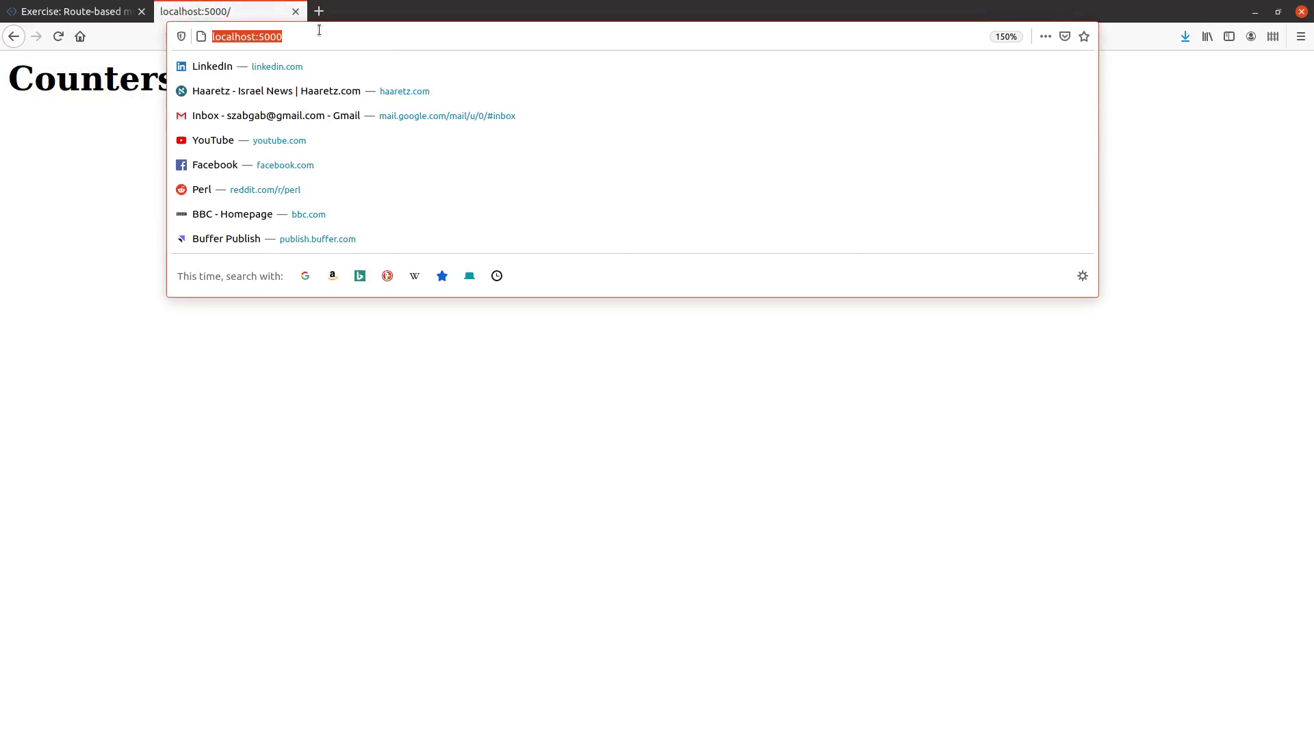
left_click(319, 35)
type("/")
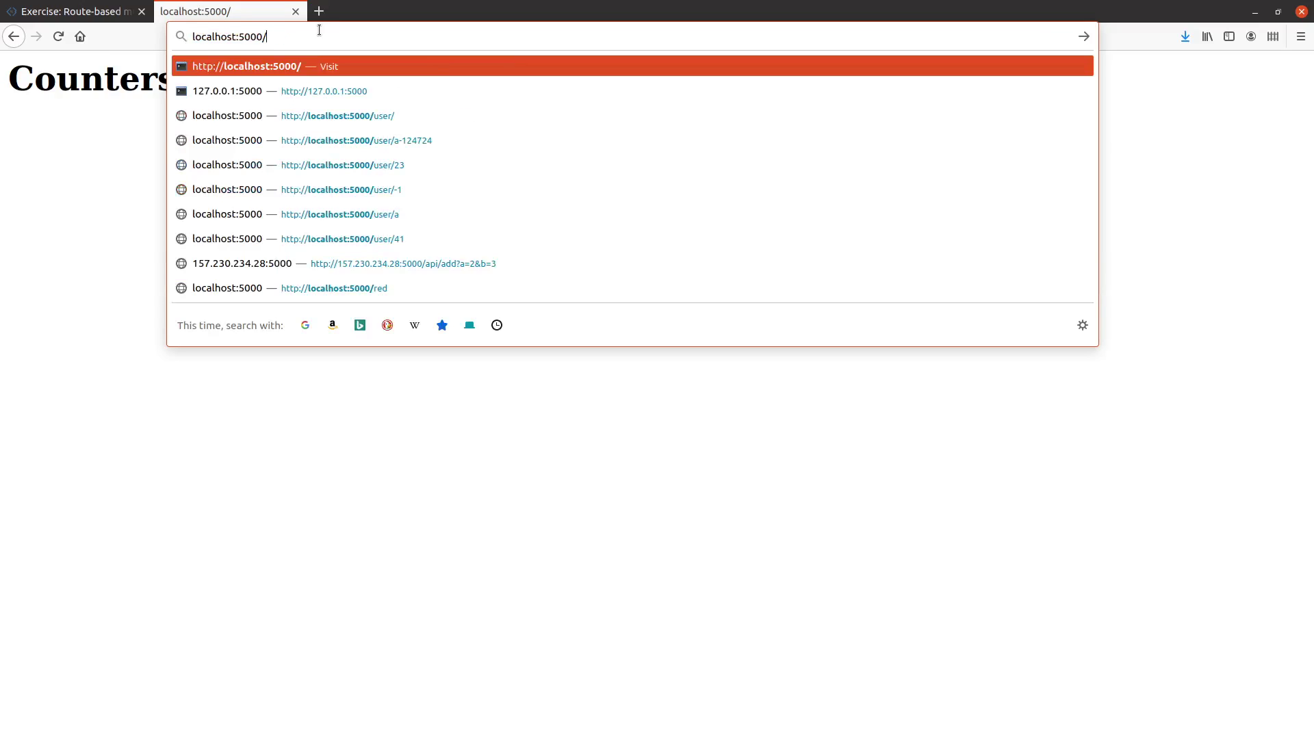
type("apple")
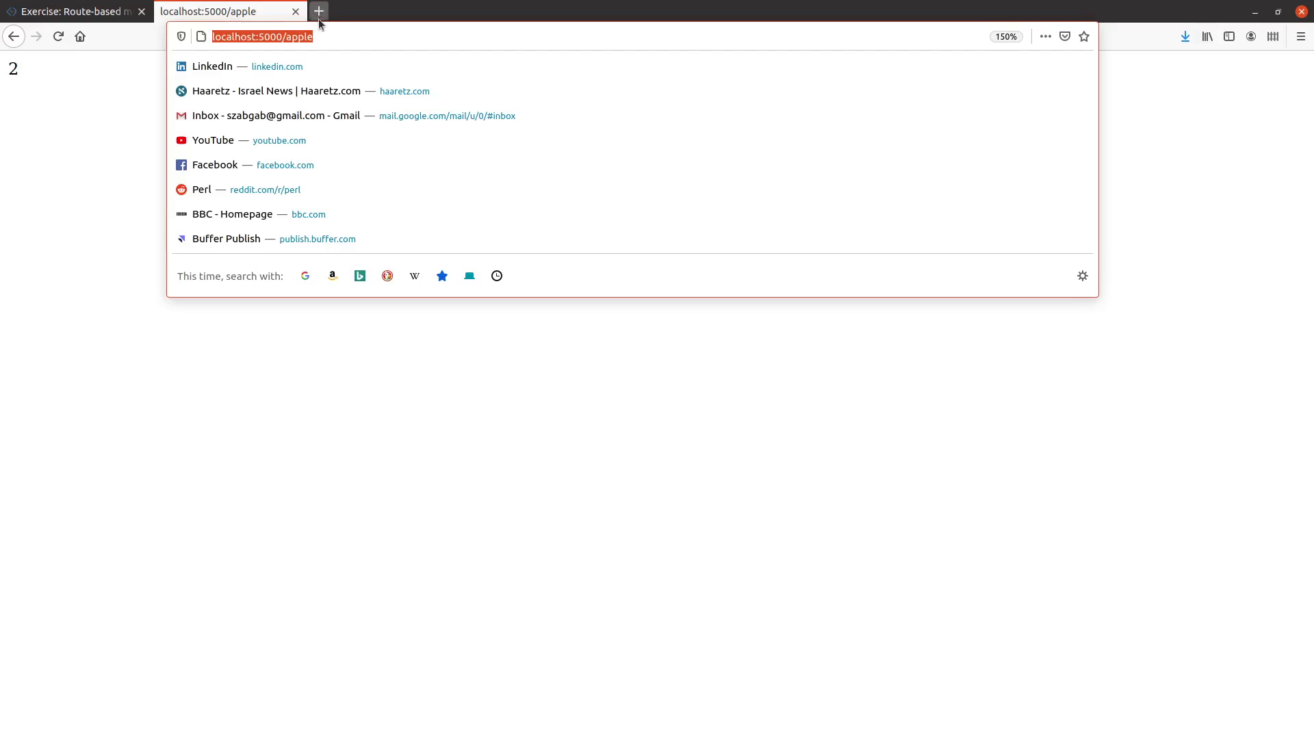
type("http://localhost:5000/apple")
double_click(310, 37)
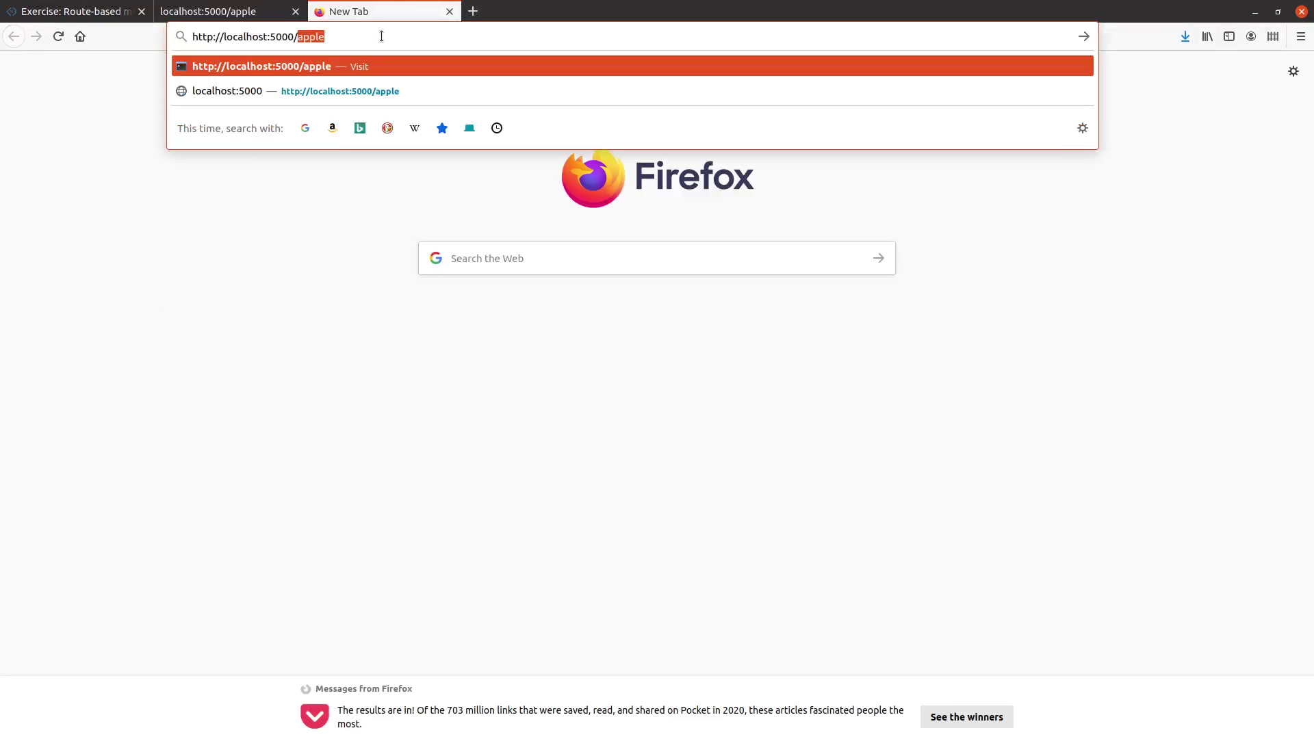
type("ba")
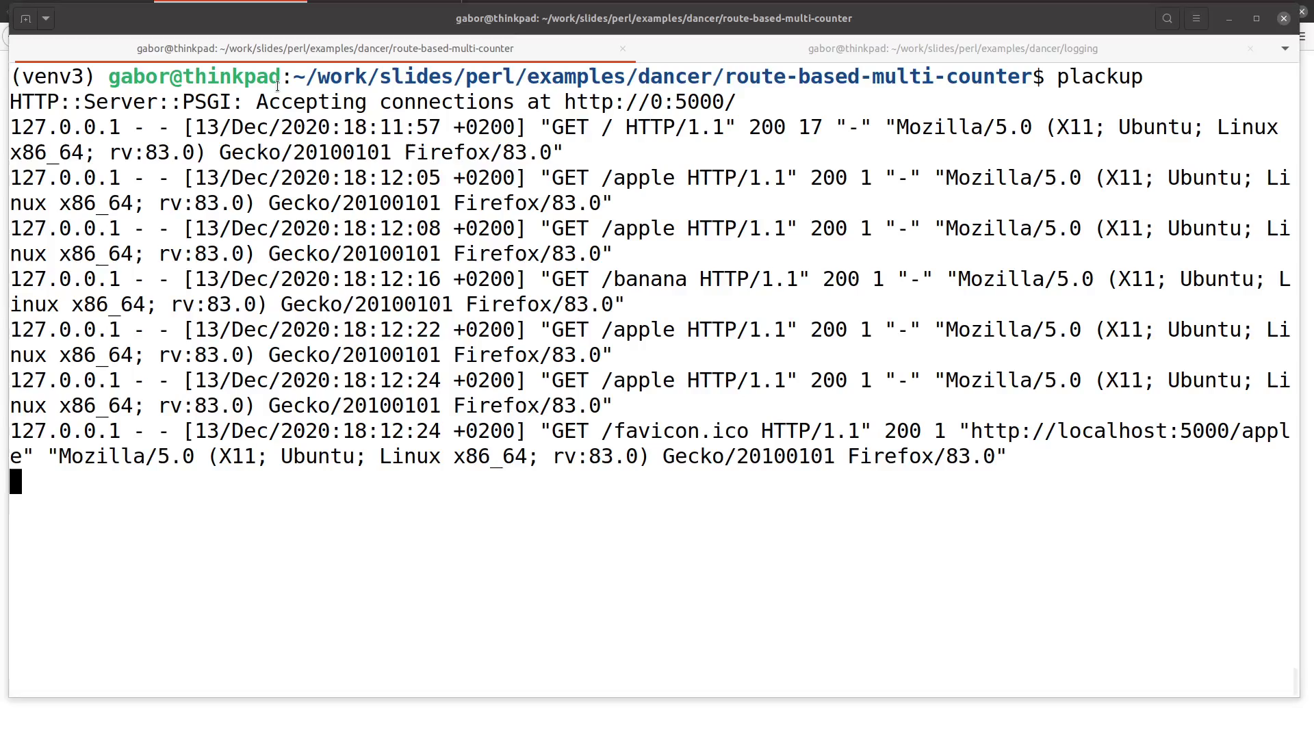
- Stop the running plackup counter server and relaunch it with plackup
key("ctrl+c")
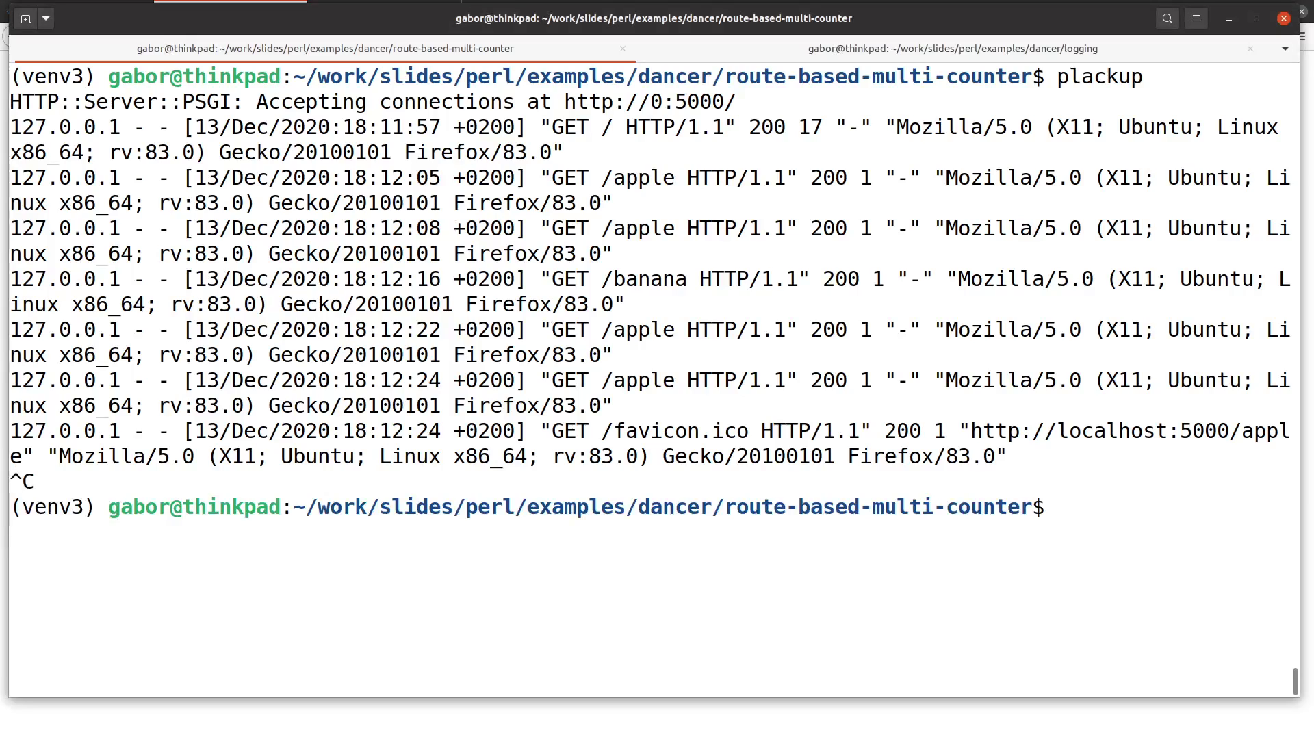
type("plackup")
key("Return")
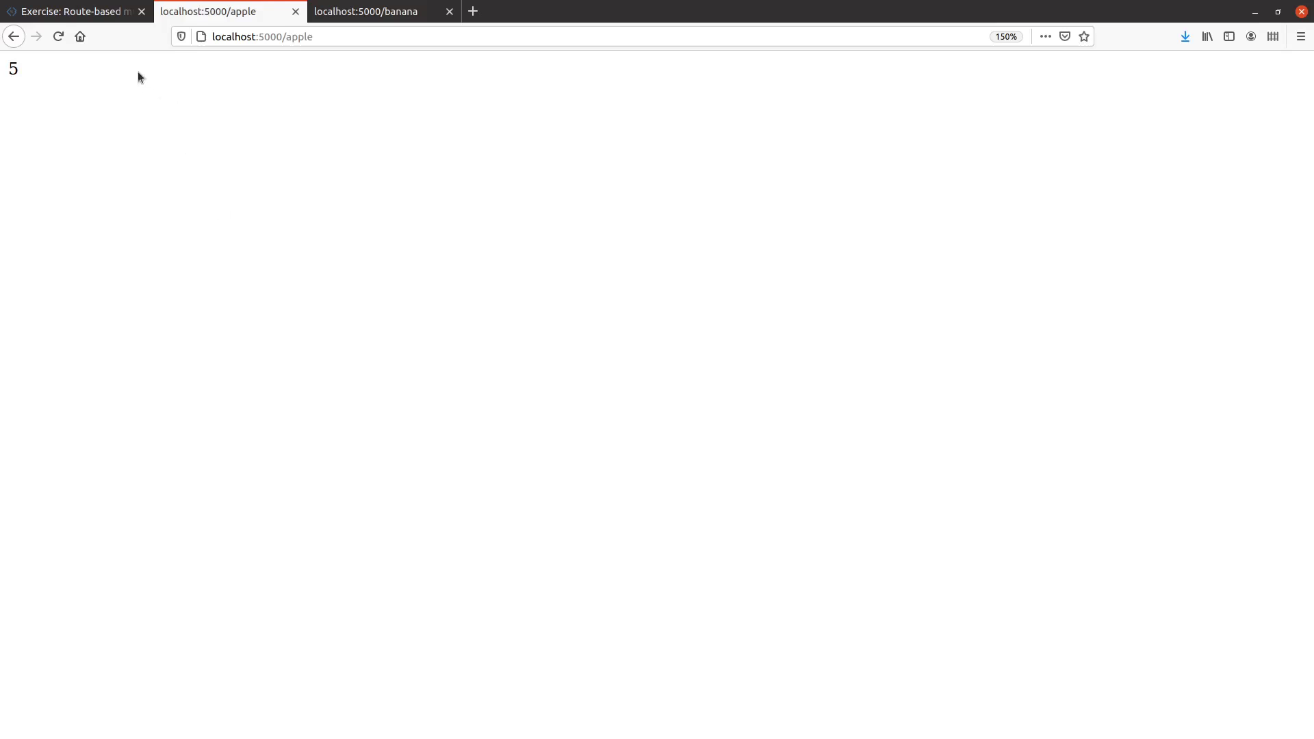
- Advance Code Maven to the Random Redirect slide, then delete 'banana' from the counter tab's address
left_click(72, 11)
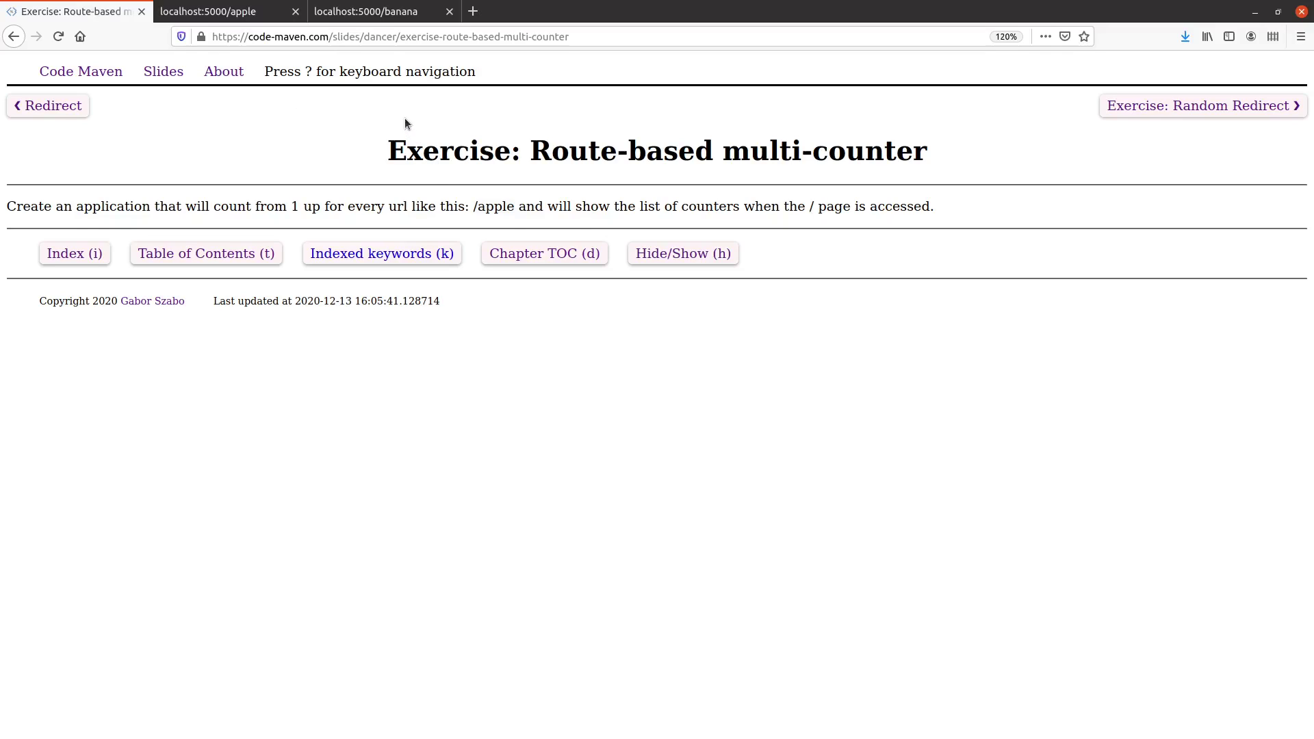
key("Right")
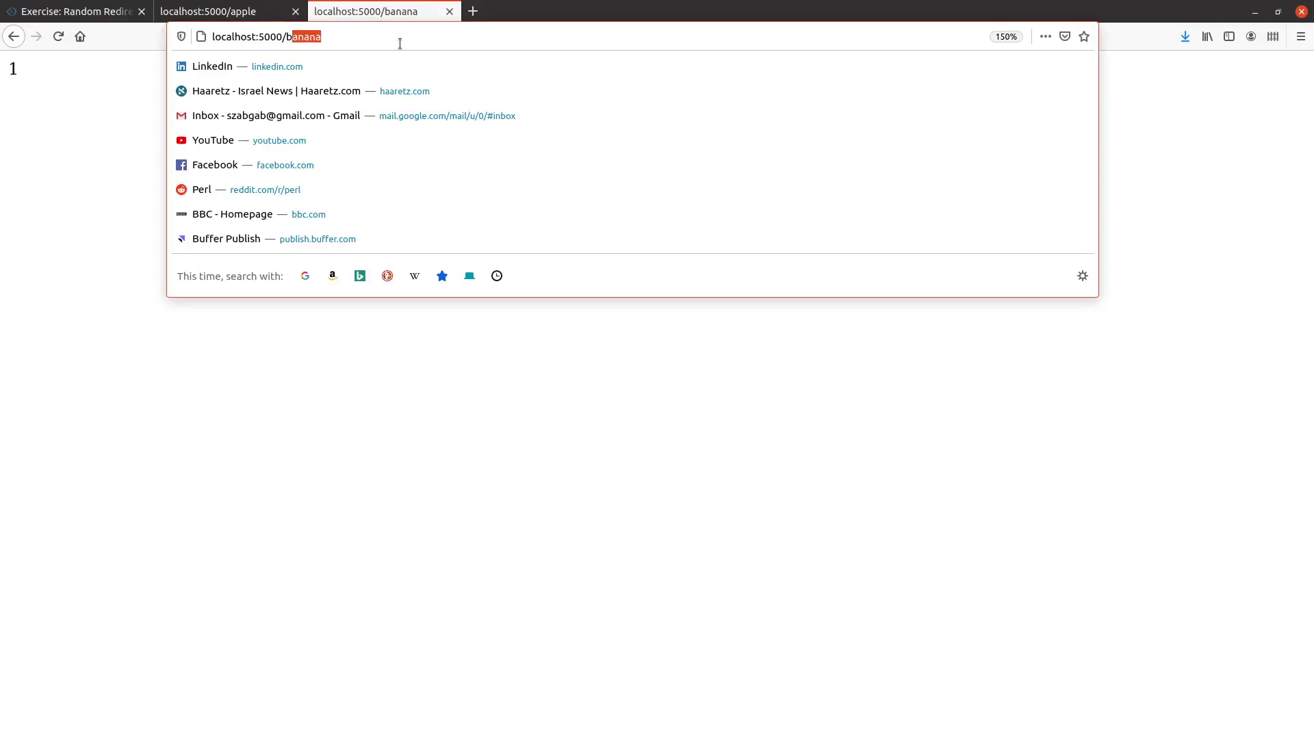
key("BackSpace")
- Load localhost:5000/ and highlight the favicon.ico line among apple 5, favicon.ico 1, banana 1
key("Return")
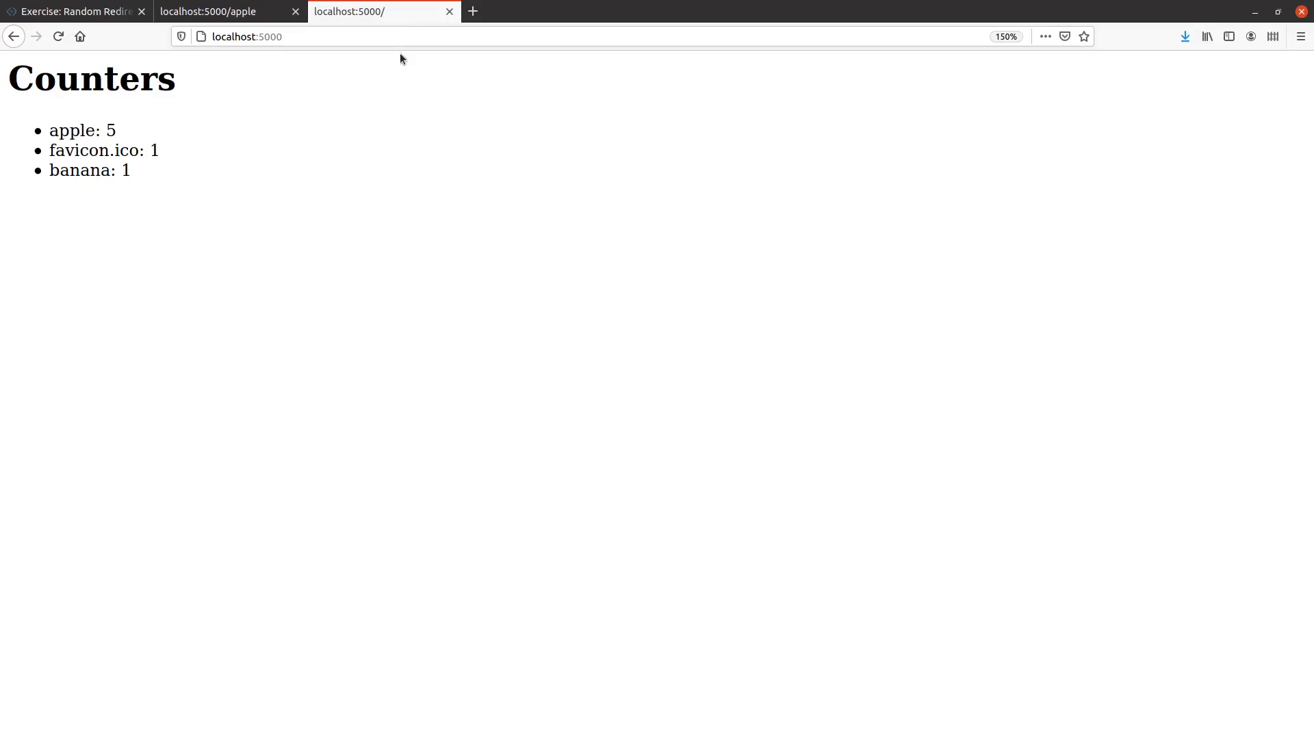
left_click_drag(56, 150, 160, 149)
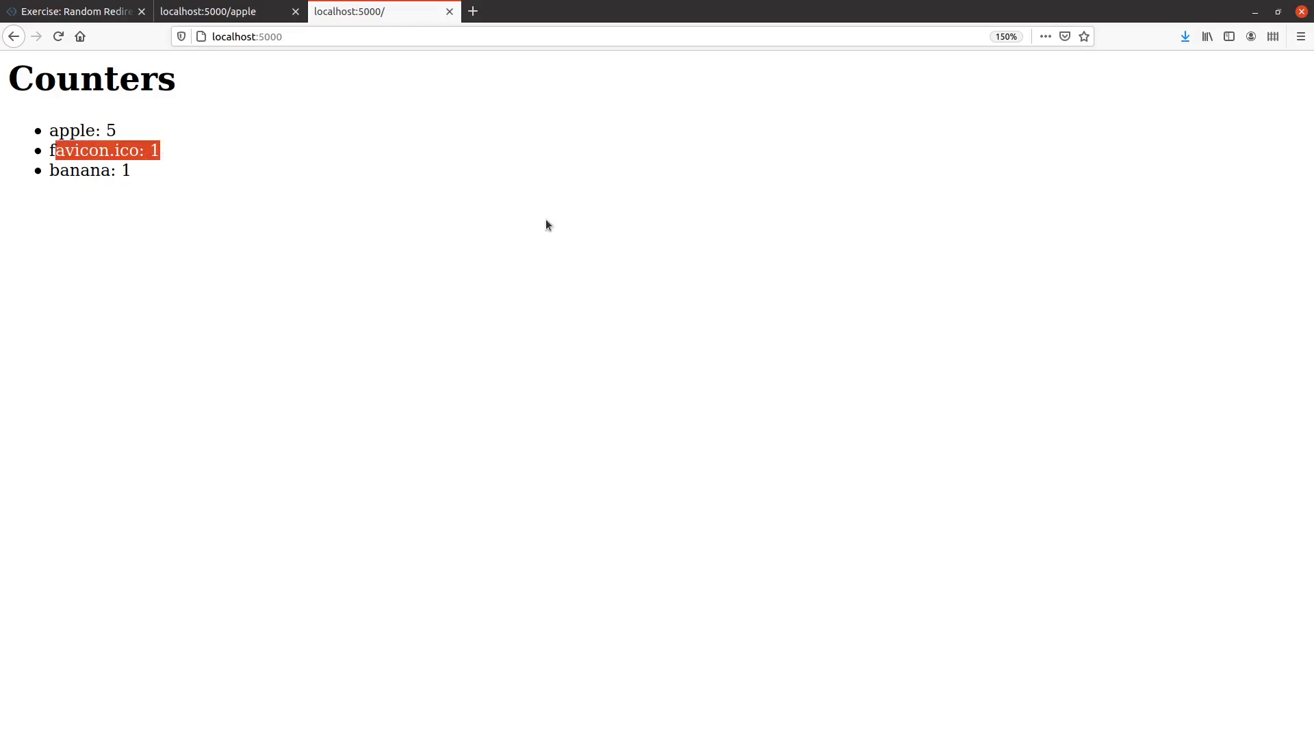
left_click(485, 329)
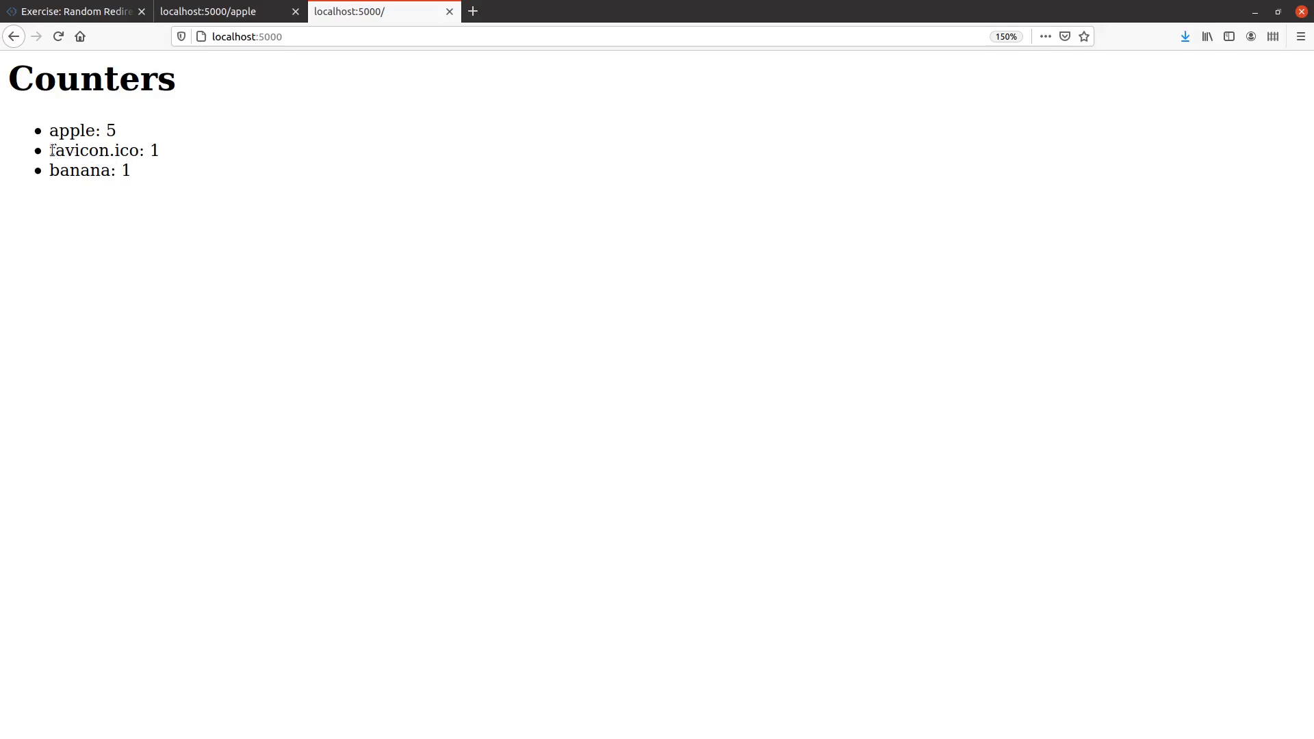
left_click_drag(56, 149, 158, 155)
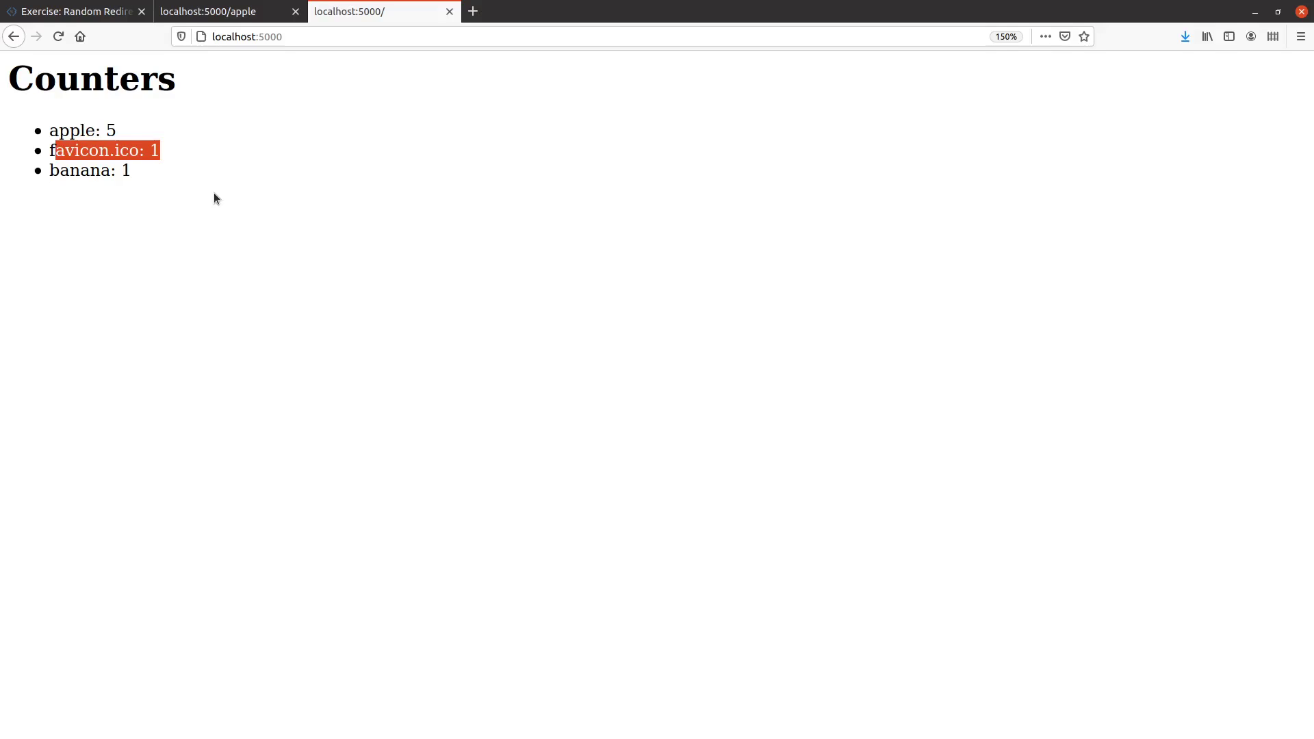
left_click(214, 191)
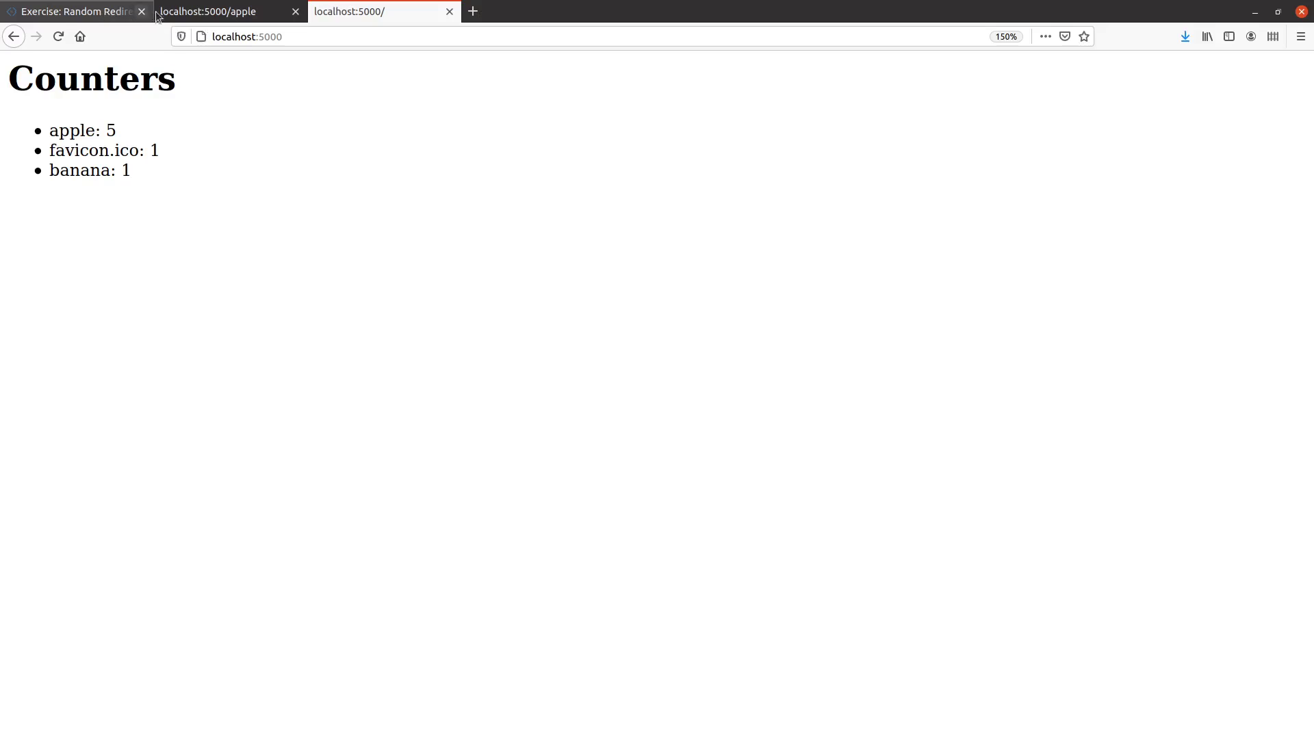
- Close the two localhost counter tabs and peek at the solution slide before returning to Random Redirect
left_click(448, 12)
left_click(297, 11)
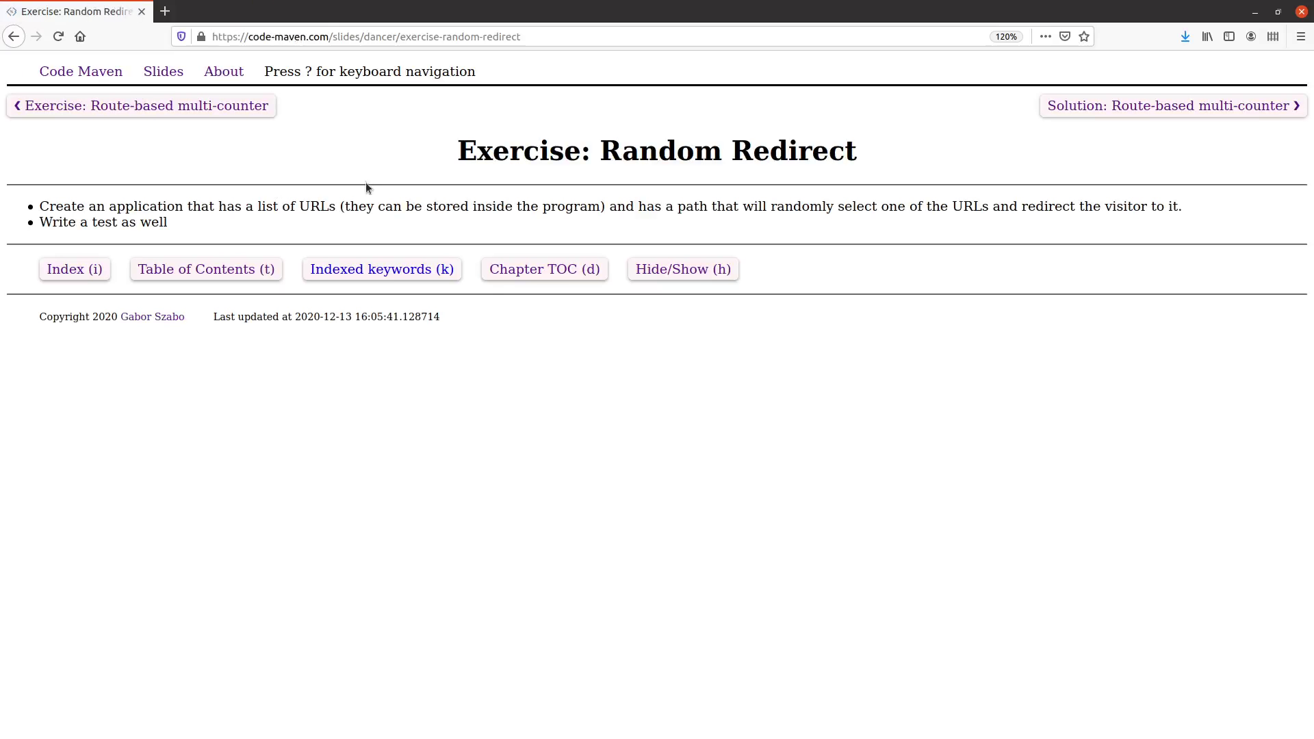
key("Right")
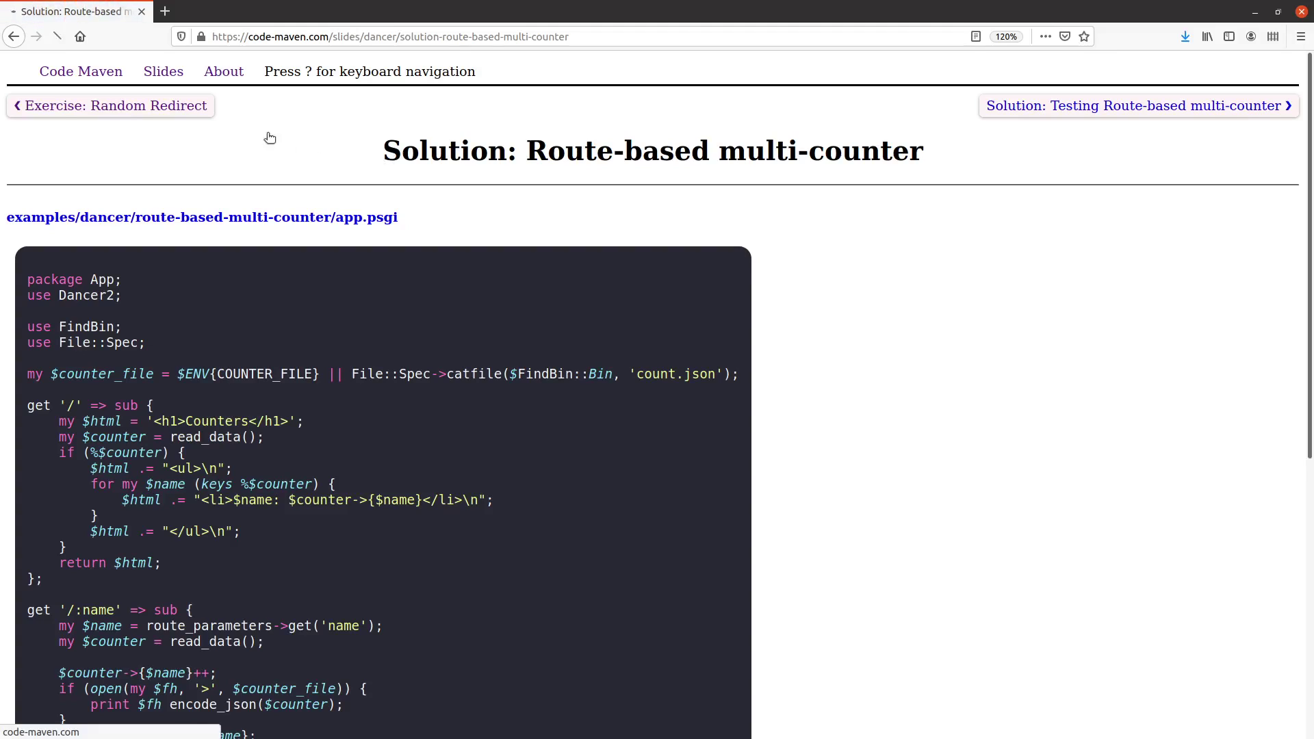
key("Left")
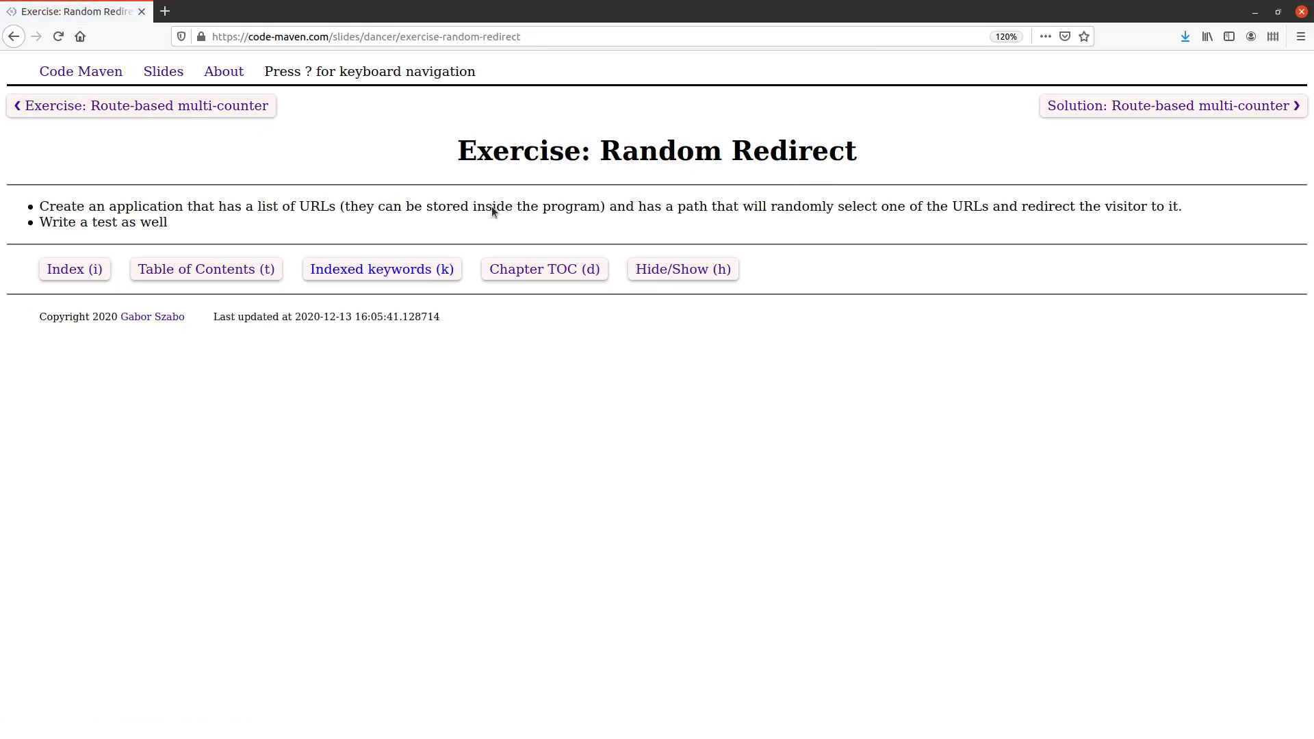
key("alt+Tab")
- Stop the counter server, change to ../random-redirect/ and start plackup there on port 5000
key("ctrl+c")
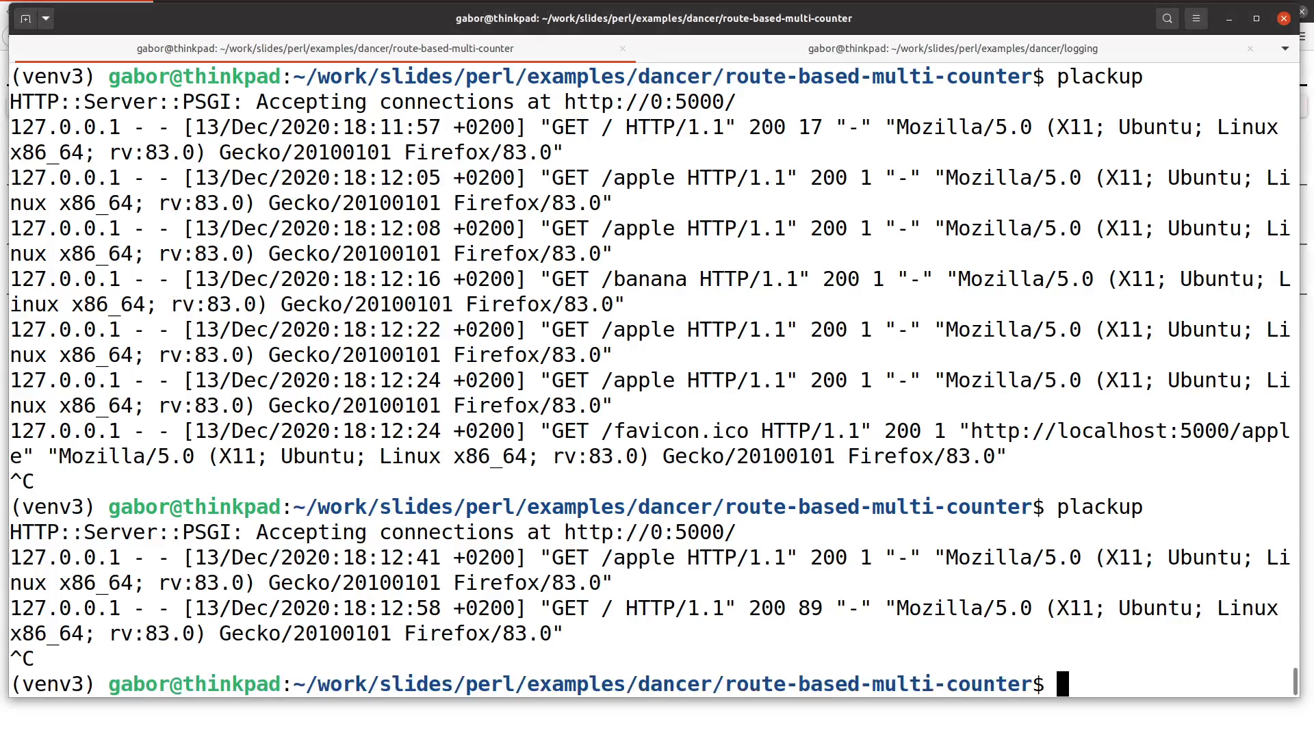
type("cd ../ra")
key("Tab")
key("Return")
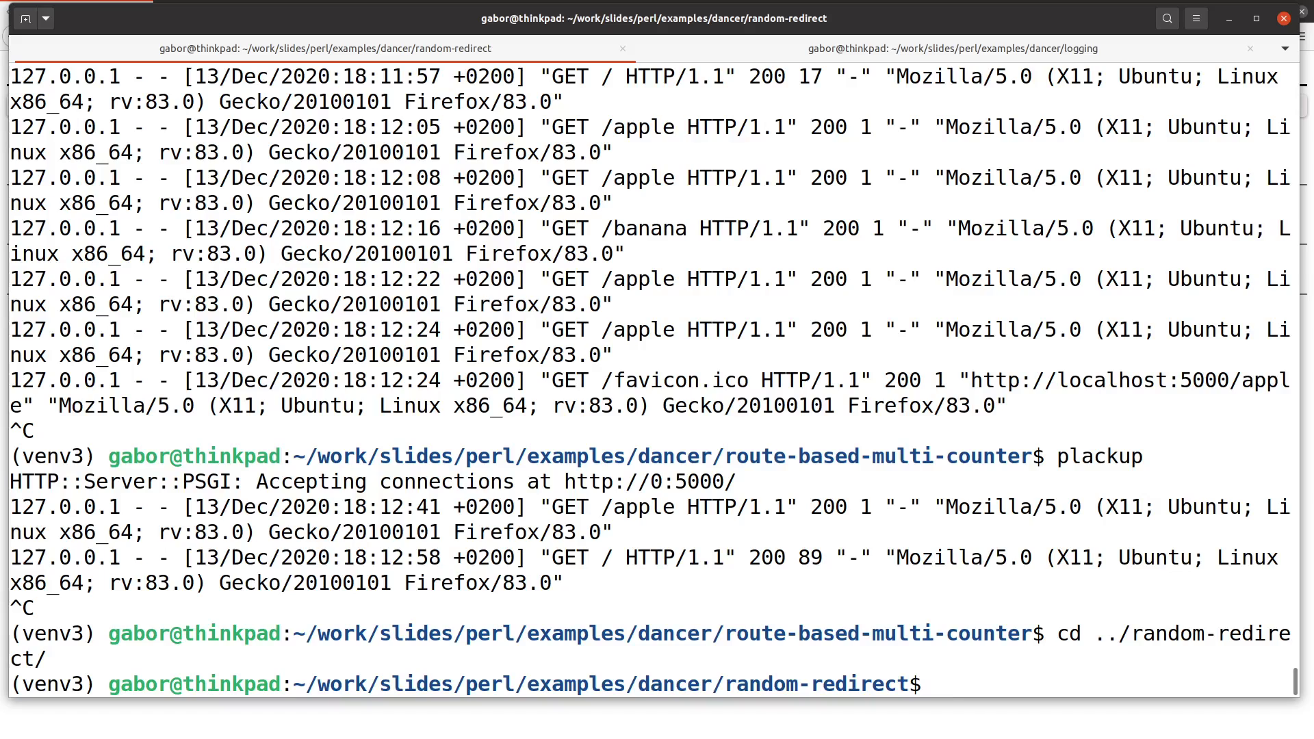
type("plackup")
key("Return")
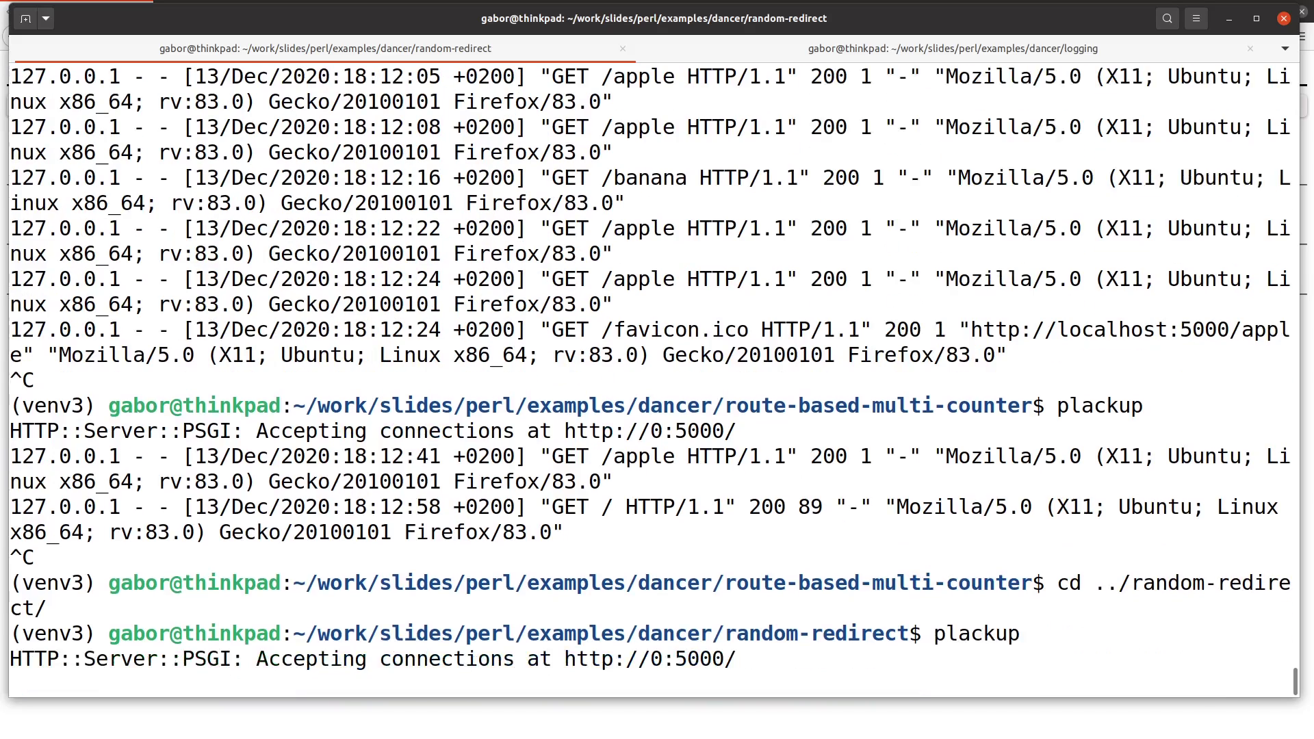
key("alt+Tab")
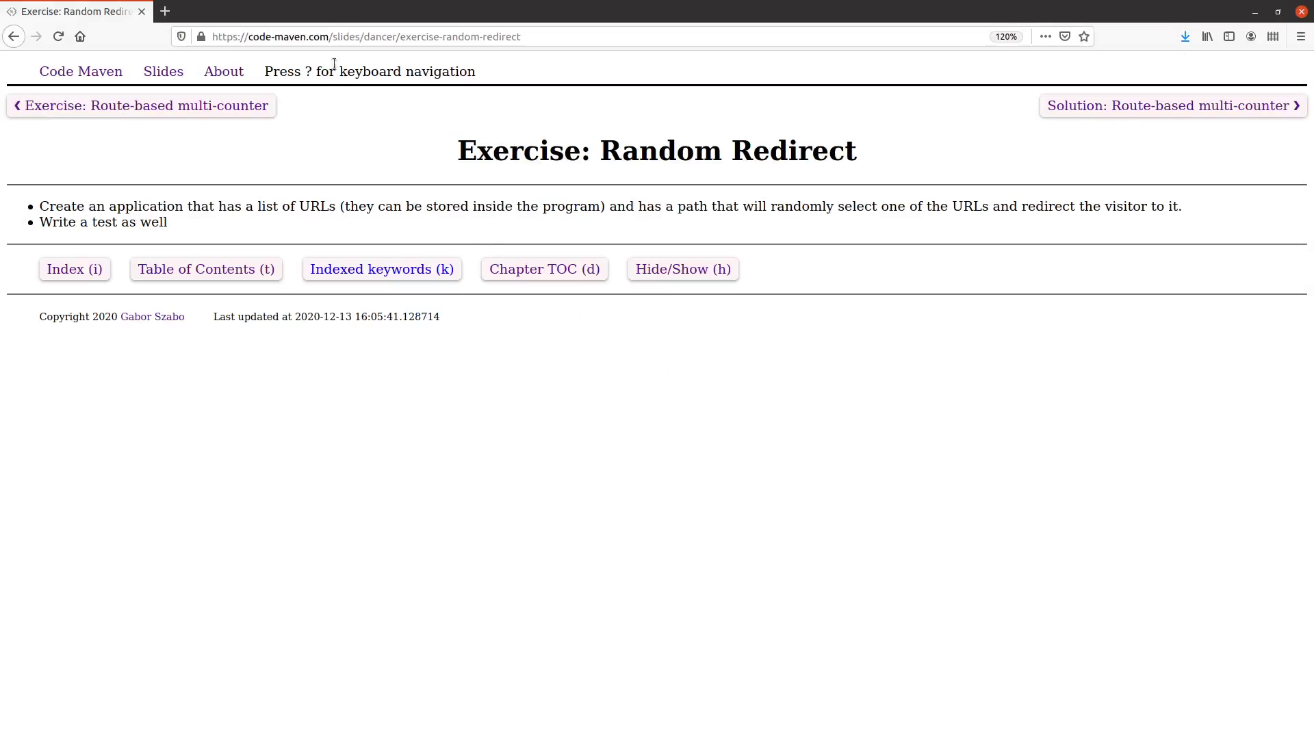
- Open localhost:5000 in a new tab and follow its redirect link into a first new tab
left_click(165, 11)
left_click(245, 38)
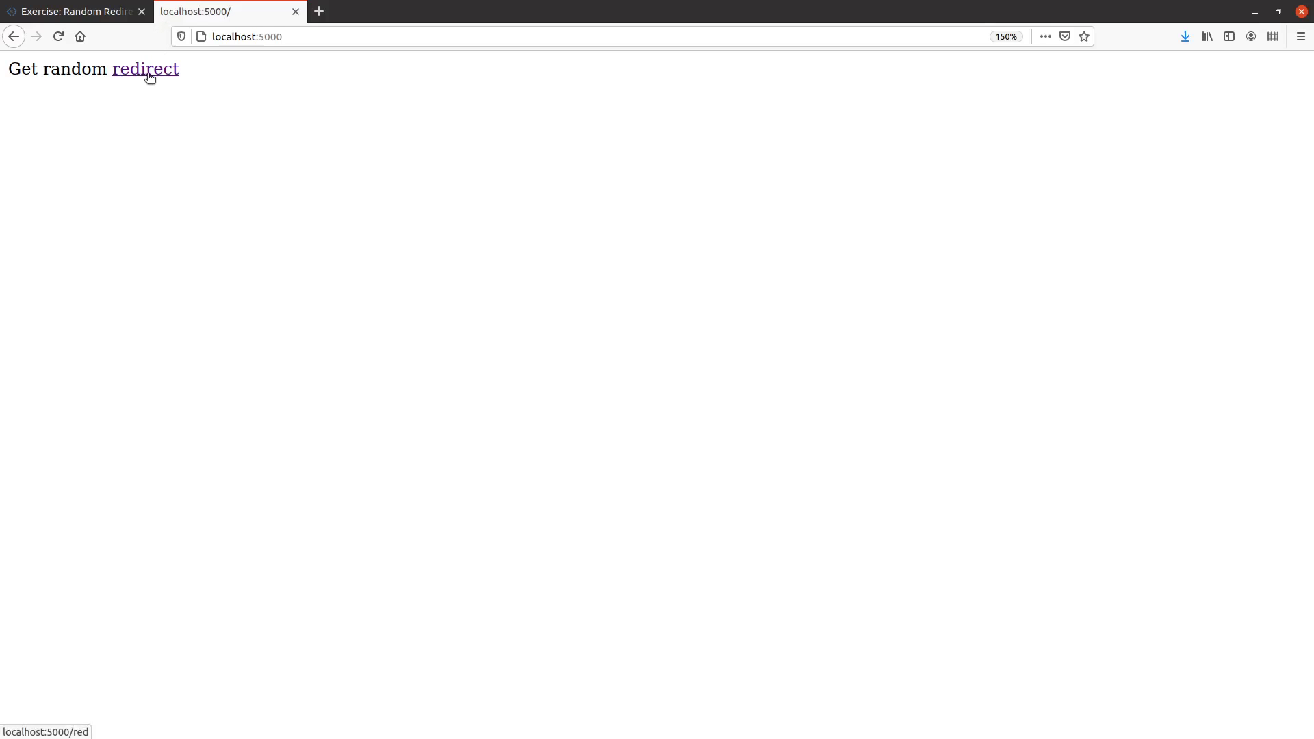
right_click(149, 75)
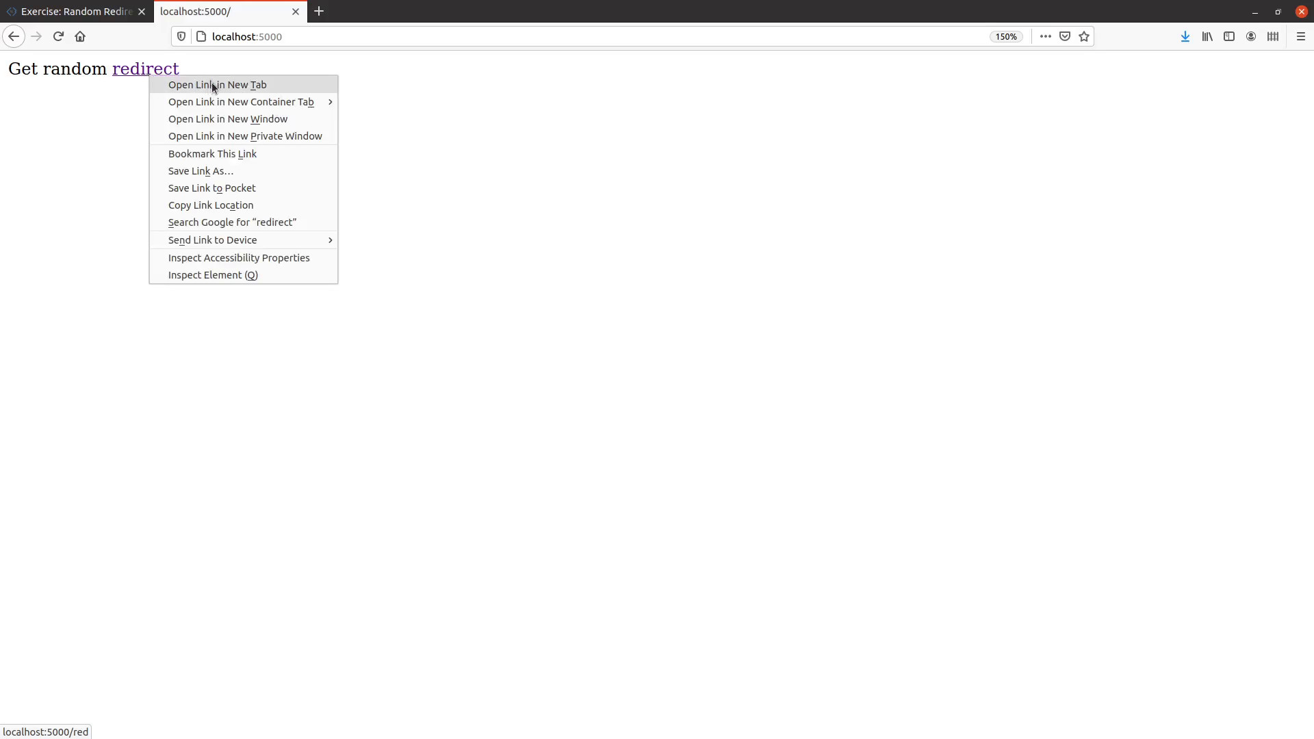
left_click(213, 86)
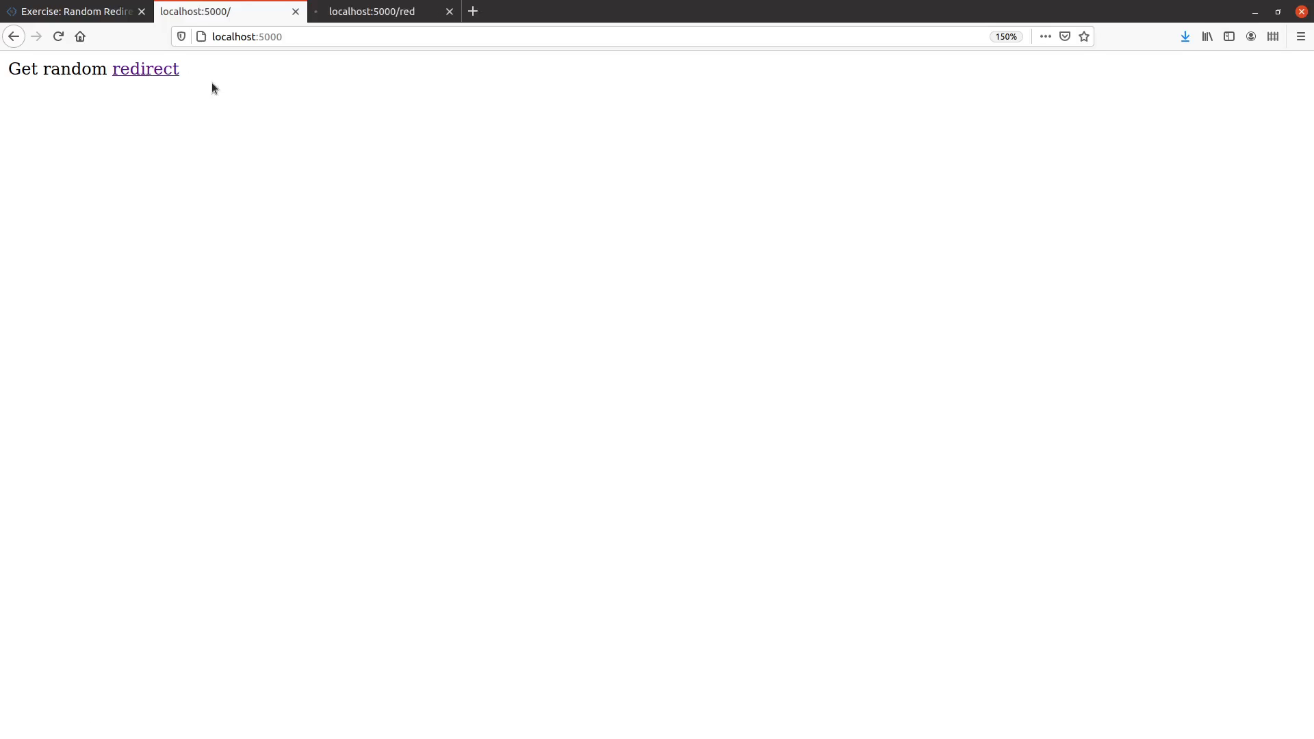
left_click(380, 11)
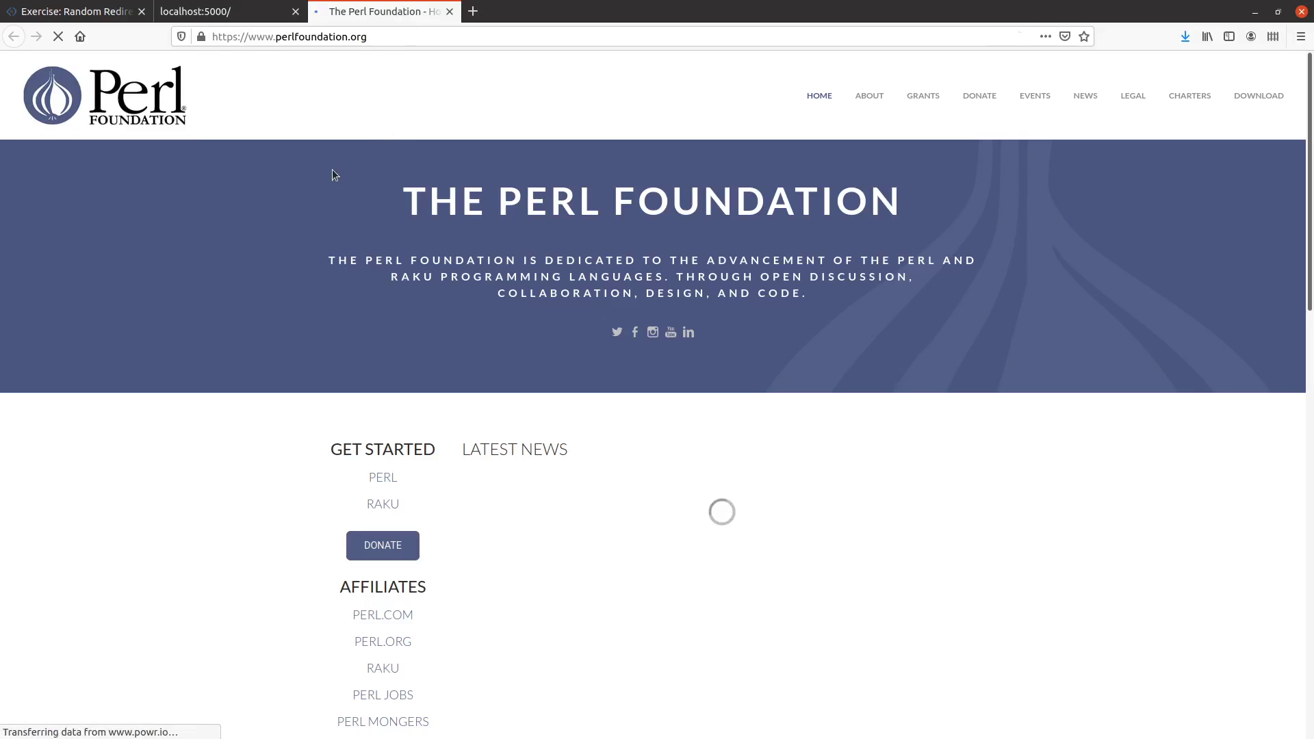
- Follow the redirect link into two more new tabs, viewing where each one lands
left_click(220, 12)
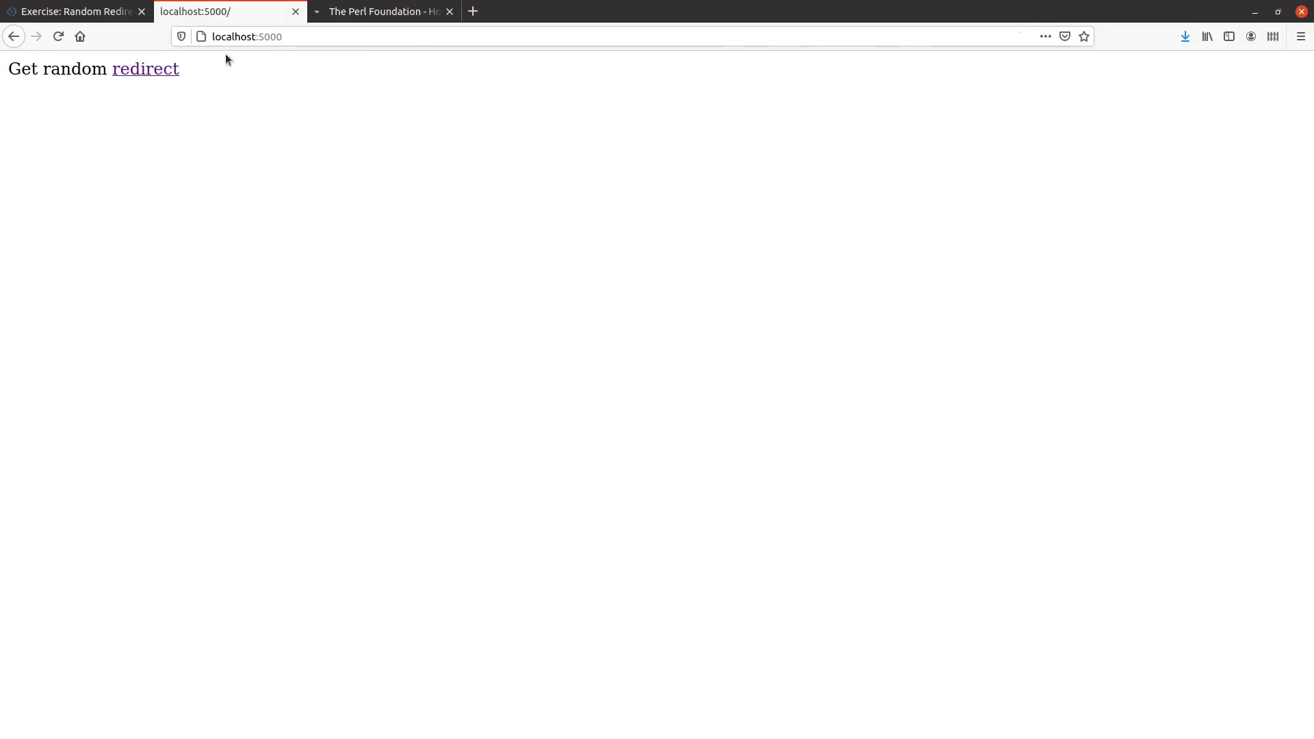
right_click(152, 72)
left_click(237, 87)
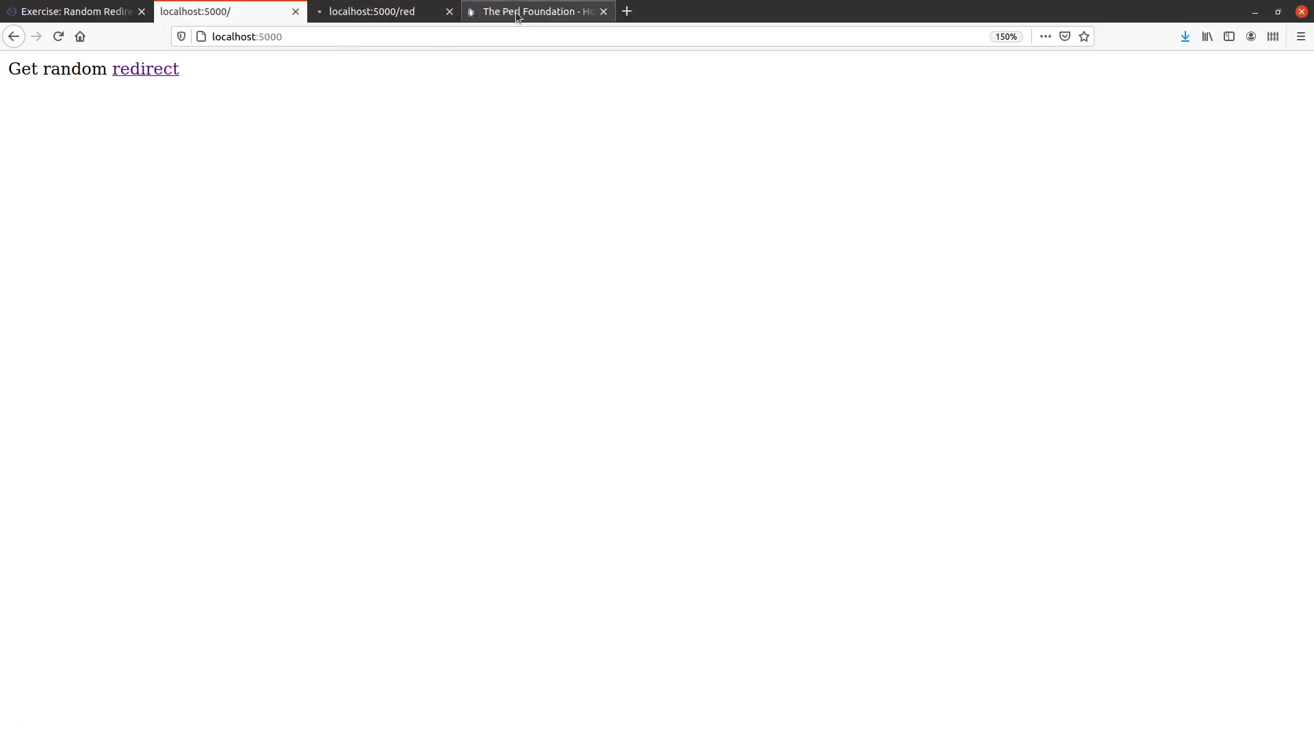
left_click(371, 11)
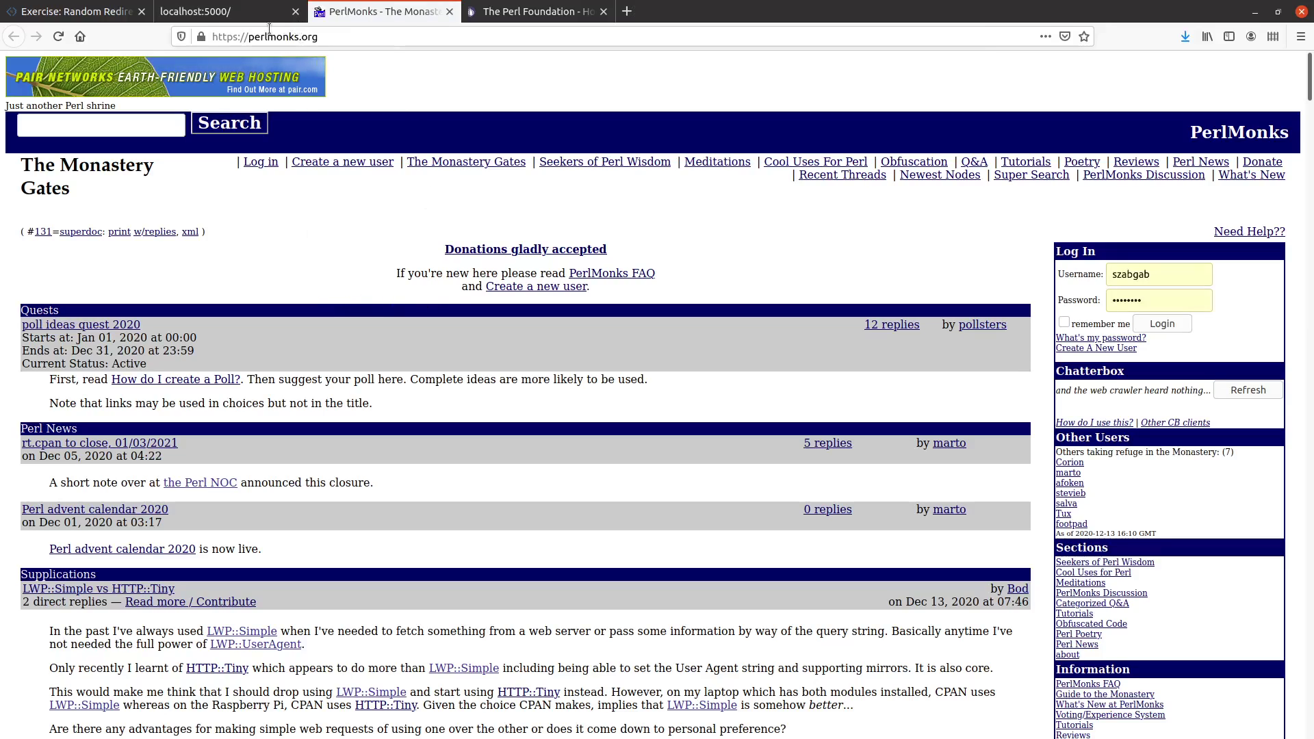
left_click(206, 12)
right_click(144, 70)
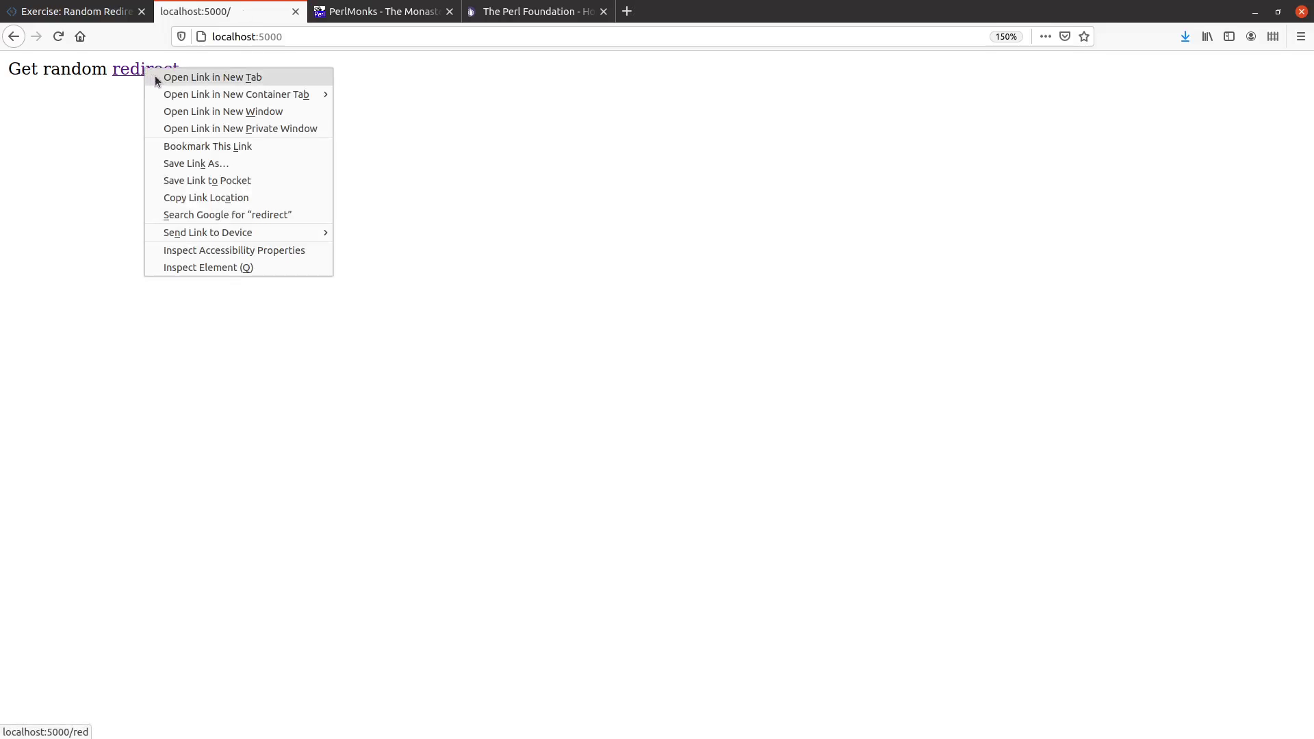
left_click(206, 79)
left_click(361, 18)
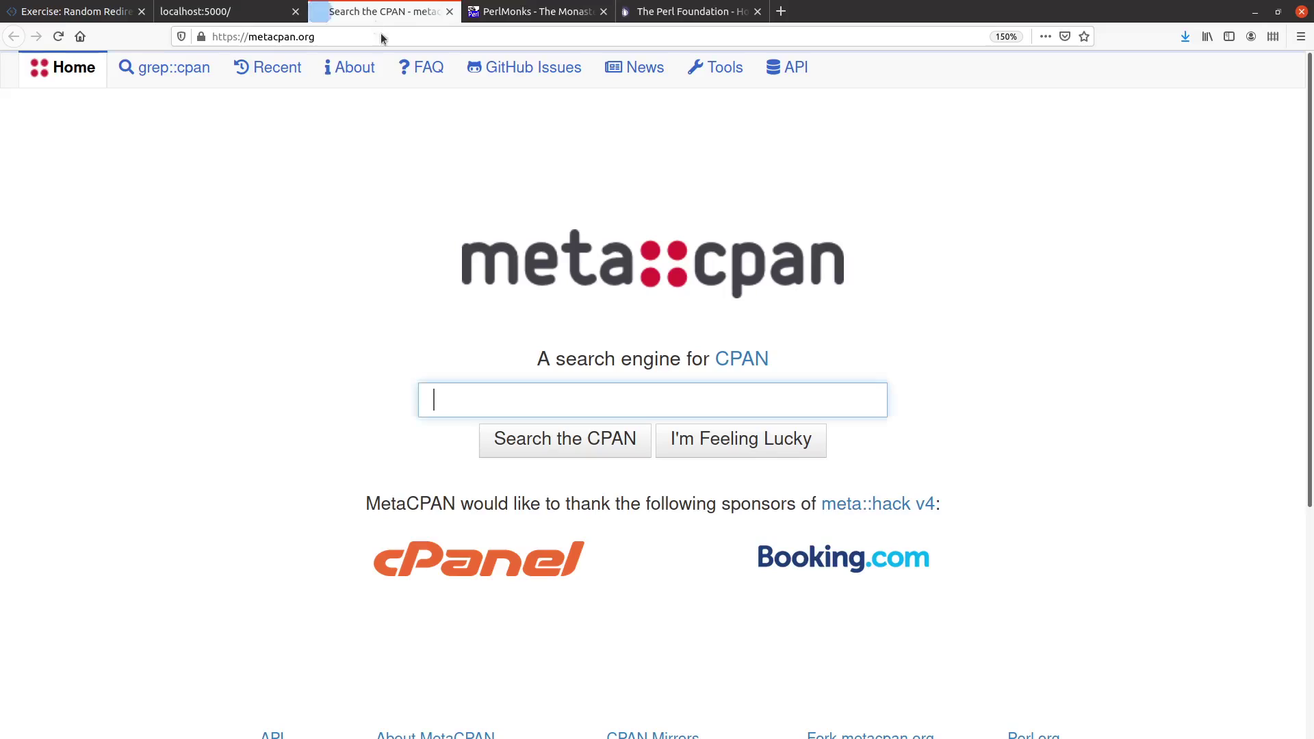